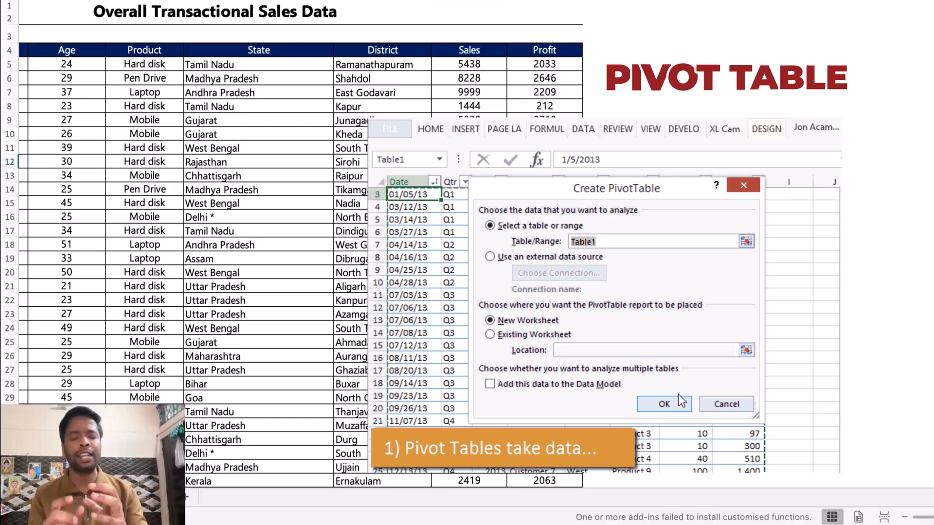
Step: Create a pivot table from Table1 on a new worksheet with Region as rows, Qtr as columns and Revenue as values
{"action": "left_click", "coordinate": [664, 404]}
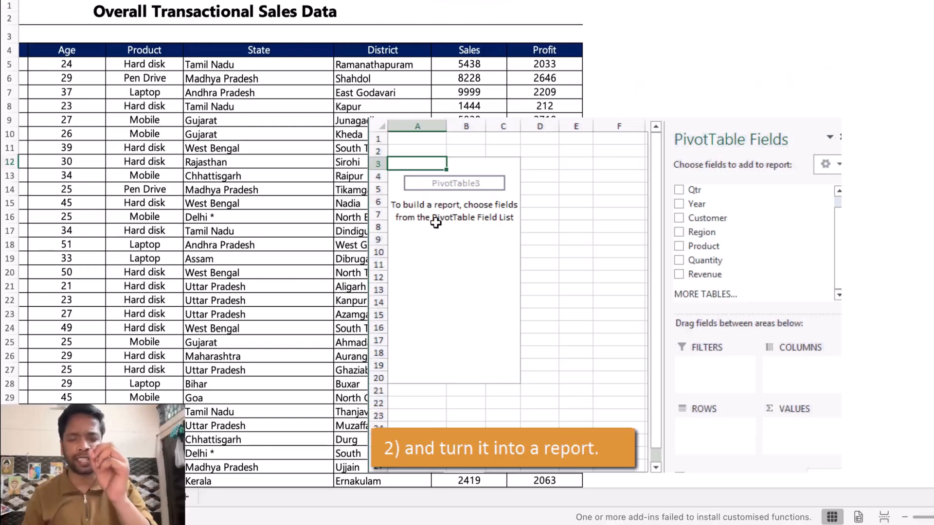
{"action": "left_click_drag", "start_coordinate": [702, 232], "coordinate": [730, 448]}
{"action": "left_click_drag", "start_coordinate": [714, 280], "coordinate": [798, 434]}
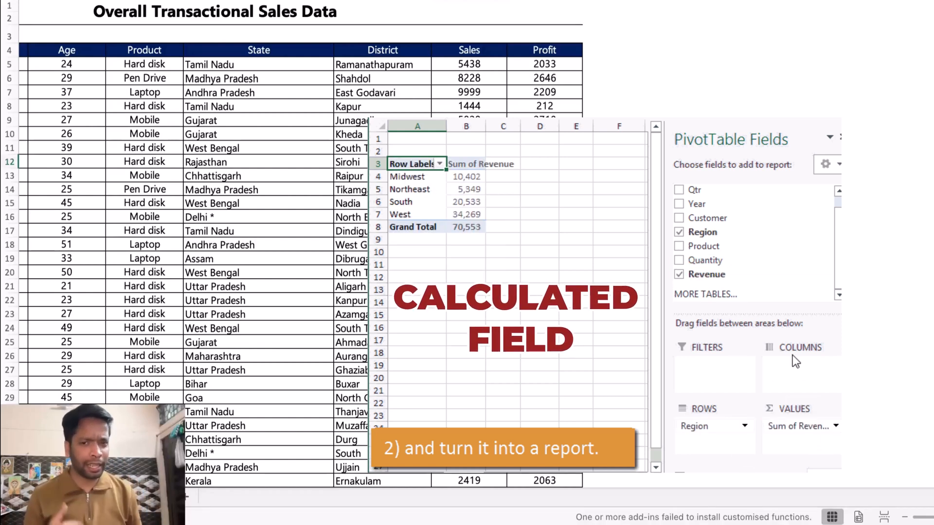
{"action": "left_click_drag", "start_coordinate": [693, 190], "coordinate": [788, 365]}
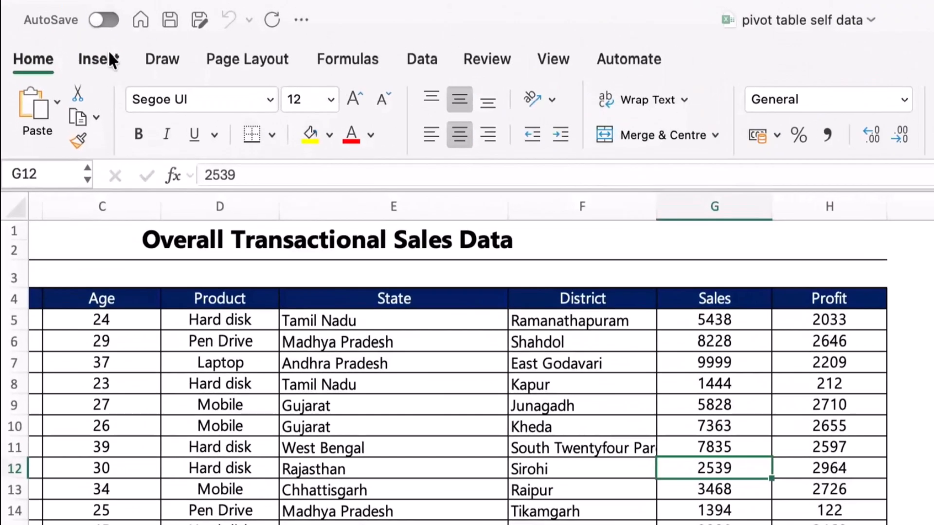
Step: Create a pivot table on a new worksheet from the 'Sales Data'!$A$4:$H$5166 range
{"action": "left_click", "coordinate": [109, 54]}
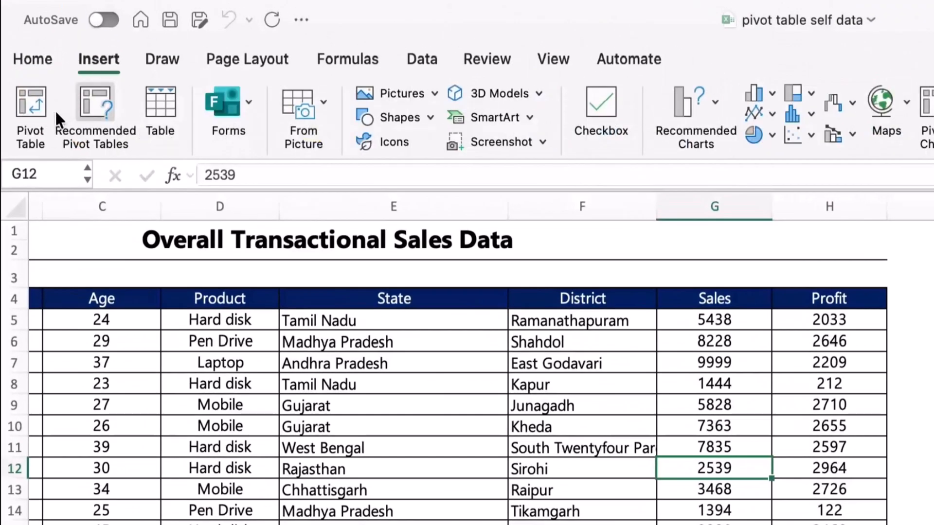
{"action": "left_click", "coordinate": [27, 106]}
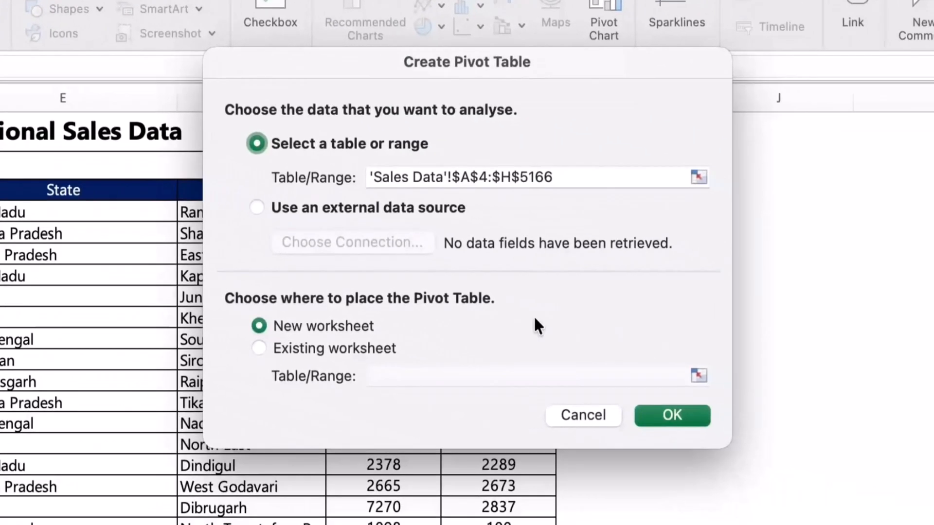
{"action": "left_click", "coordinate": [691, 416]}
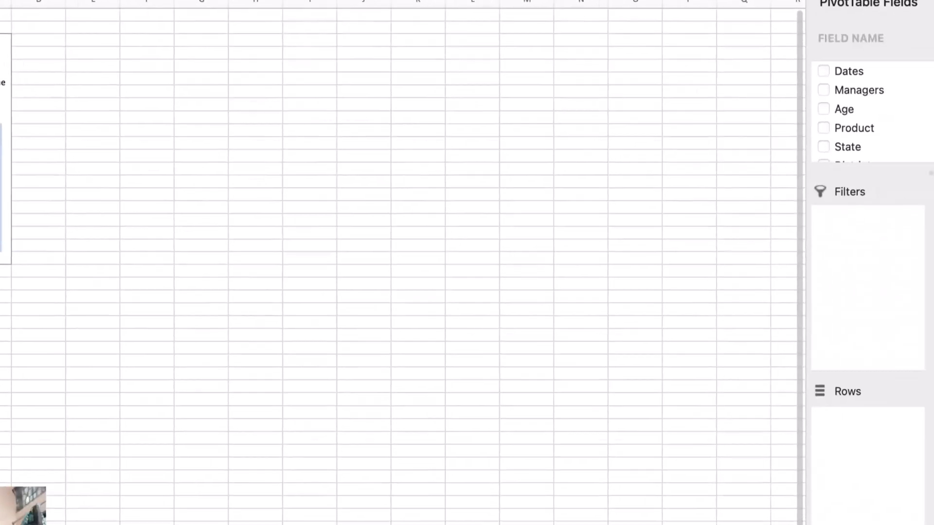
Step: Add State as the pivot table's row field and Sales and Profit as its value fields
{"action": "scroll", "coordinate": [846, 113], "scroll_direction": "down", "scroll_amount": 3}
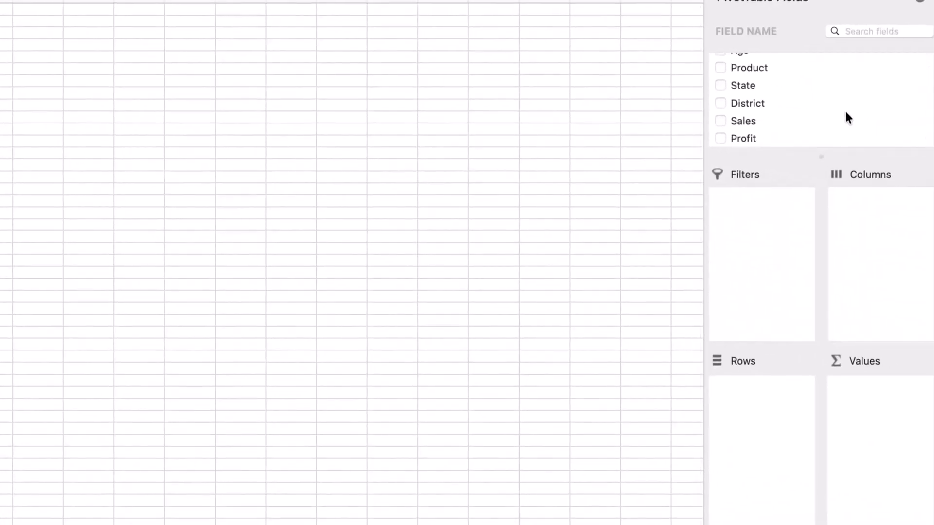
{"action": "left_click", "coordinate": [722, 86]}
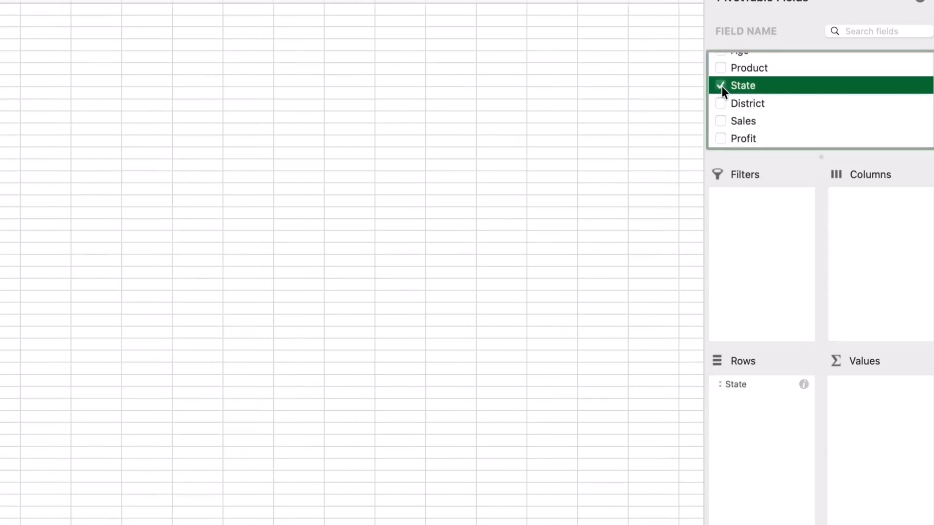
{"action": "left_click", "coordinate": [721, 122]}
{"action": "left_click", "coordinate": [721, 139]}
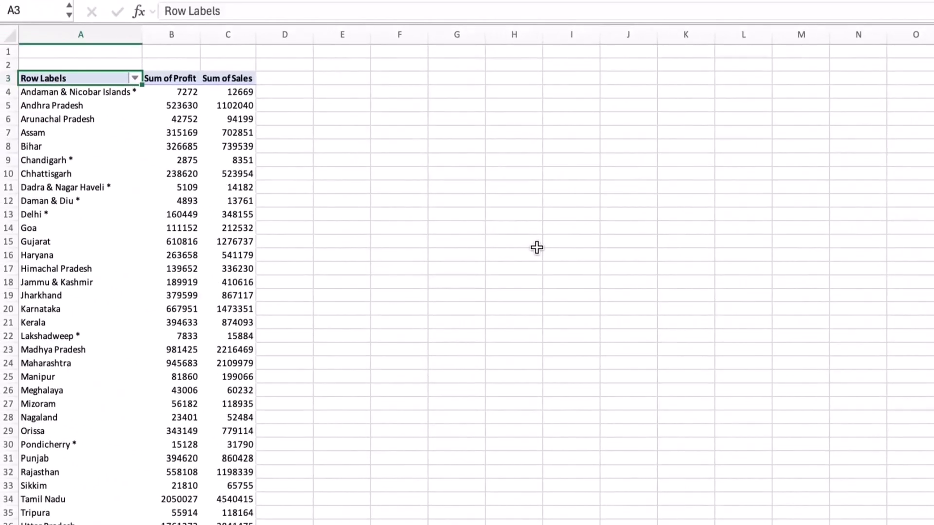
Step: Switch the pivot table's report layout to tabular form
{"action": "scroll", "coordinate": [537, 248], "scroll_direction": "up", "scroll_amount": 5}
{"action": "scroll", "coordinate": [537, 249], "scroll_direction": "left", "scroll_amount": 10}
{"action": "scroll", "coordinate": [539, 254], "scroll_direction": "up", "scroll_amount": 5}
{"action": "scroll", "coordinate": [538, 252], "scroll_direction": "down", "scroll_amount": 1}
{"action": "scroll", "coordinate": [538, 252], "scroll_direction": "up", "scroll_amount": 1}
{"action": "scroll", "coordinate": [537, 251], "scroll_direction": "down", "scroll_amount": 1}
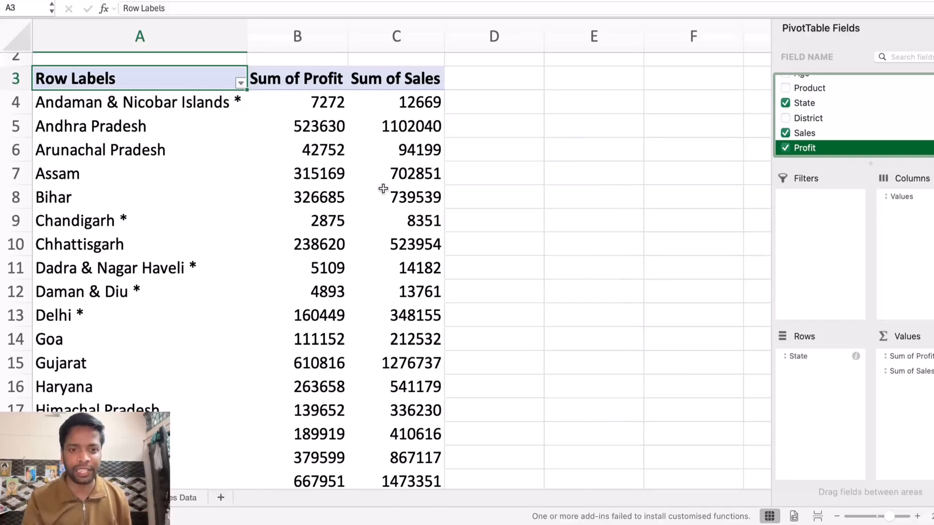
{"action": "left_click", "coordinate": [270, 200]}
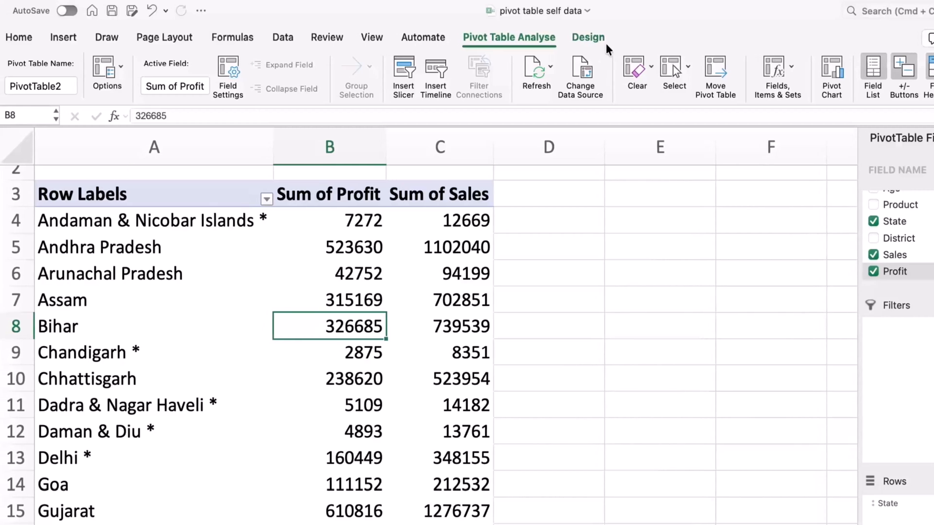
{"action": "left_click", "coordinate": [586, 37]}
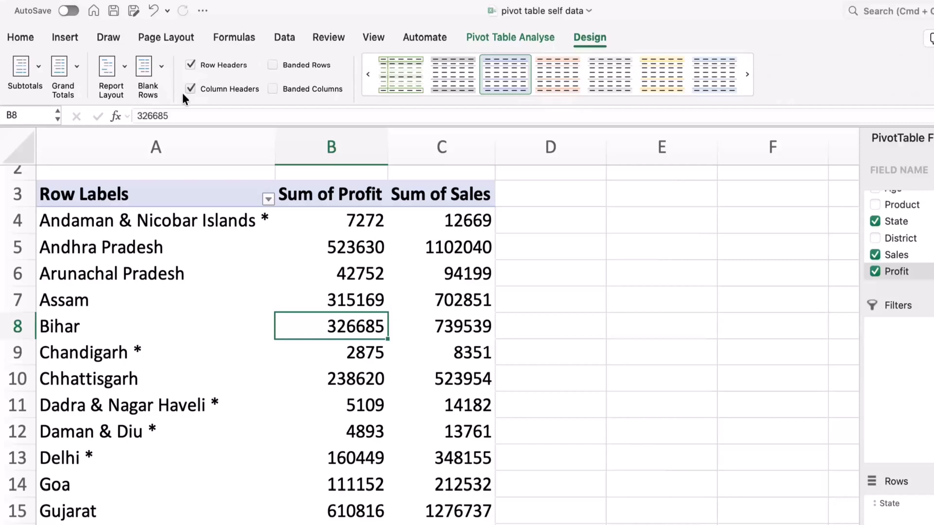
{"action": "left_click", "coordinate": [115, 71]}
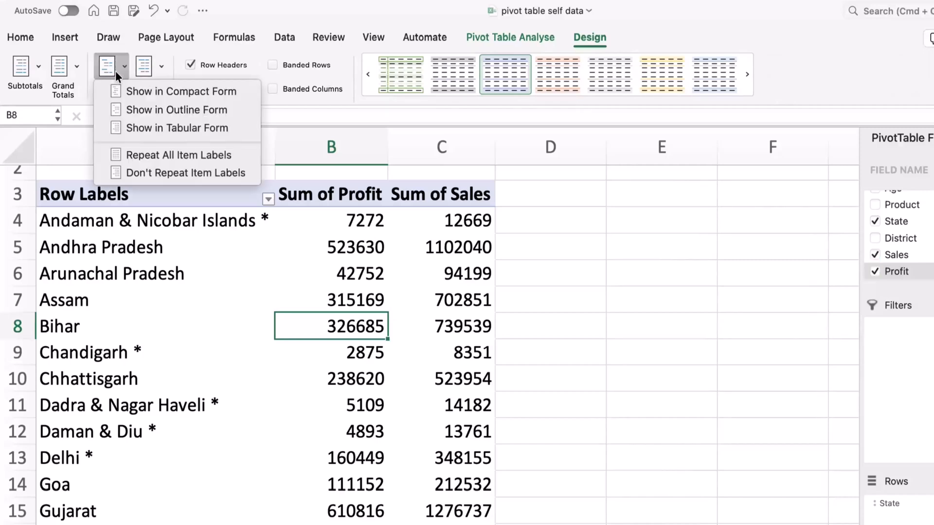
{"action": "left_click", "coordinate": [150, 128]}
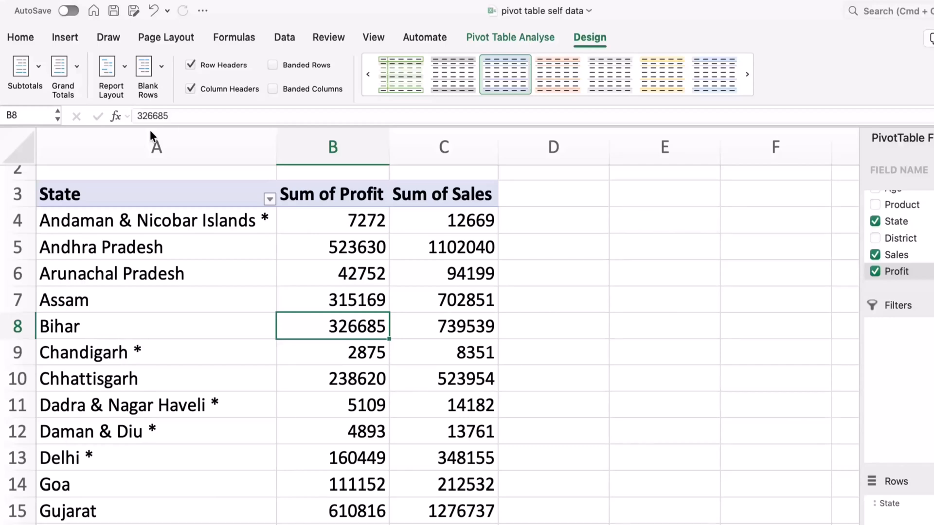
Step: Rename the Sum of Profit value field as "Profit " with a trailing space
{"action": "left_click", "coordinate": [353, 195]}
{"action": "double_click", "coordinate": [352, 194]}
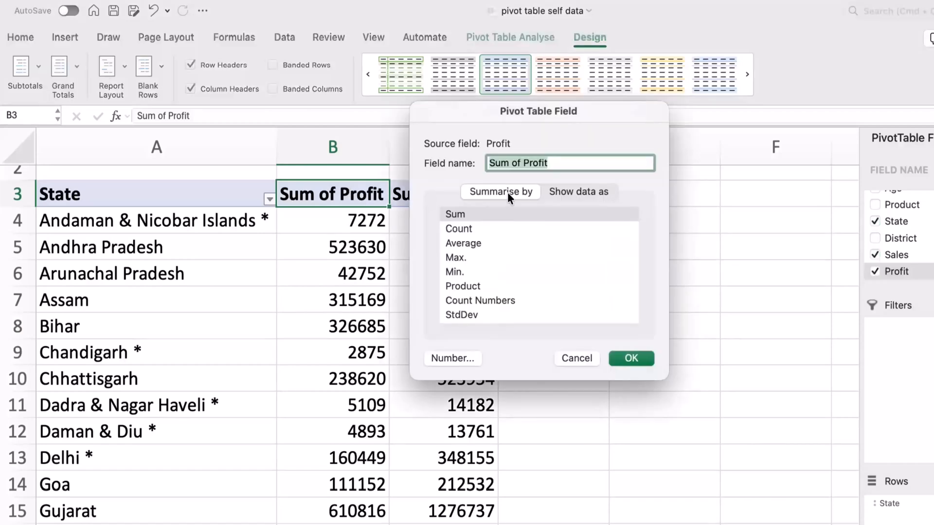
{"action": "key", "text": "BackSpace"}
{"action": "type", "text": "Profit"}
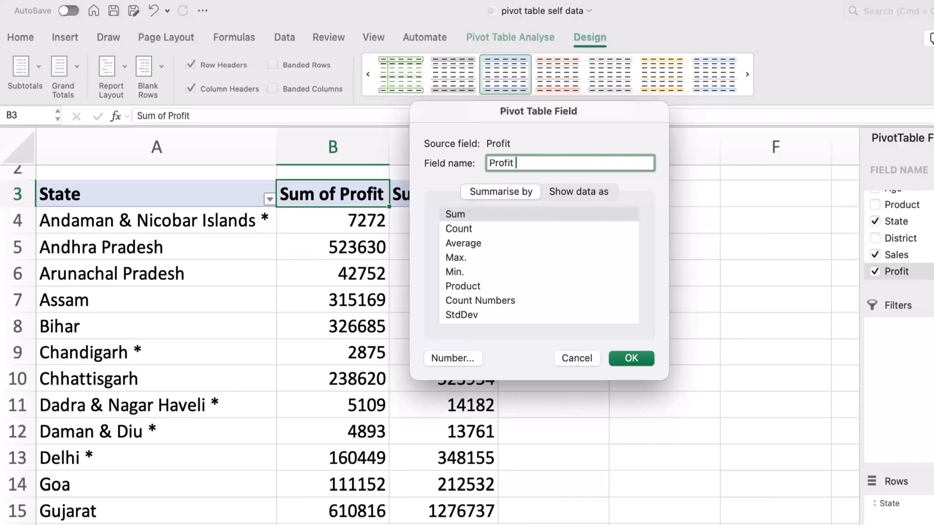
{"action": "left_click", "coordinate": [632, 359]}
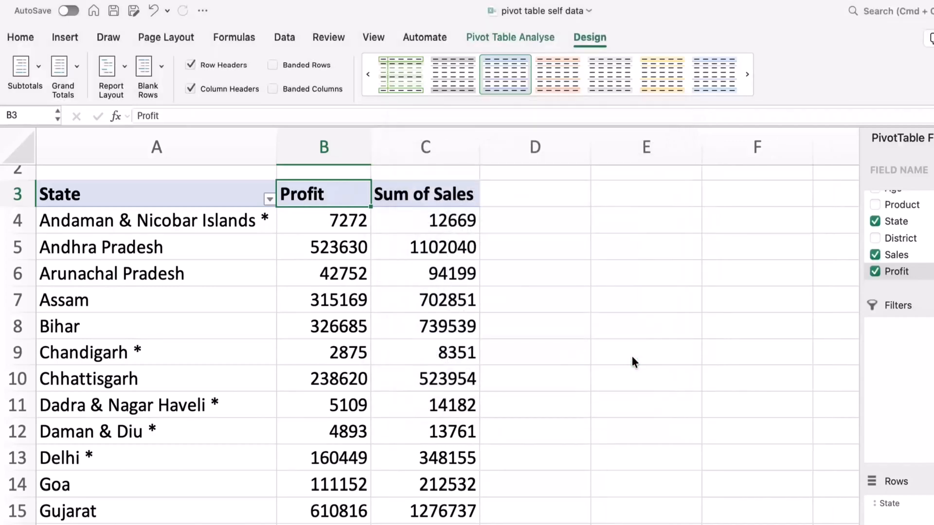
Step: Rename the Sum of Sales value field as "Sales"
{"action": "double_click", "coordinate": [438, 205]}
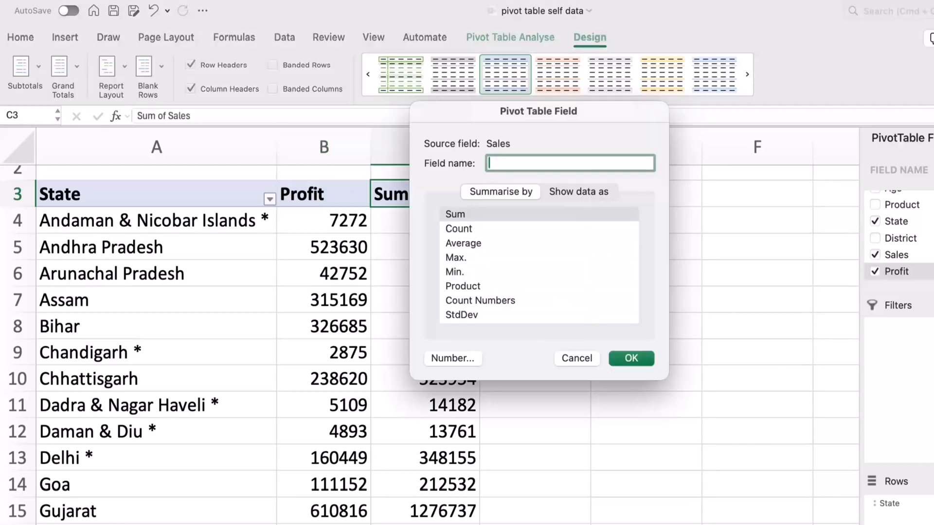
{"action": "type", "text": "Sales"}
{"action": "left_click", "coordinate": [638, 363]}
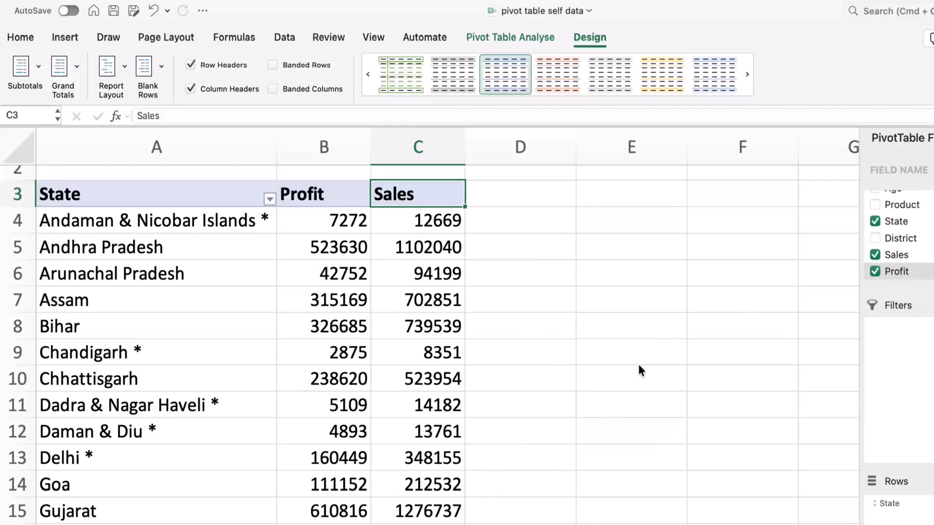
Step: Start a new calculated field in the pivot table and name it "% of Profit on Sales"
{"action": "left_click", "coordinate": [535, 41]}
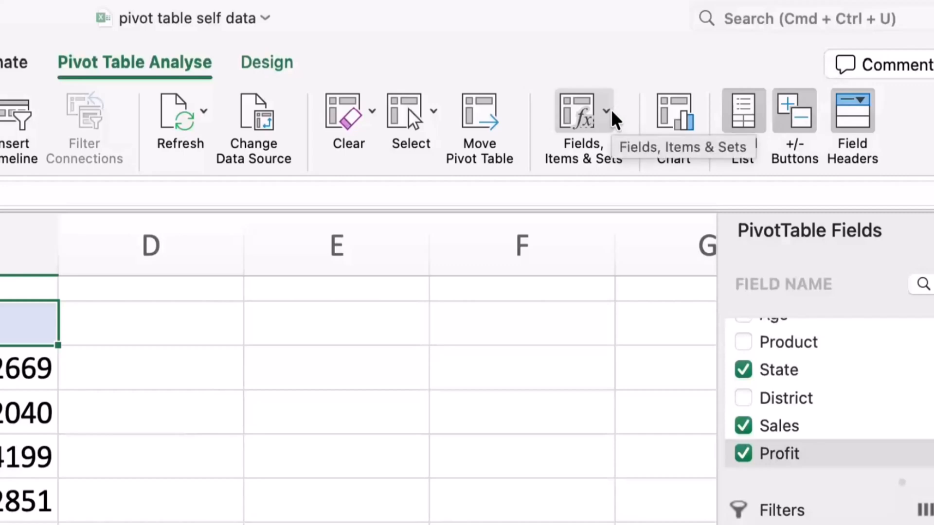
{"action": "left_click", "coordinate": [611, 110]}
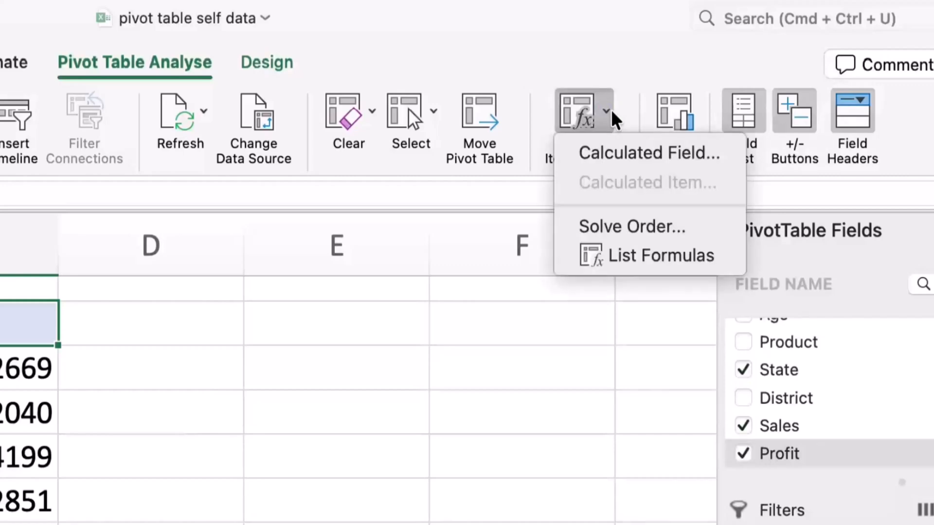
{"action": "left_click", "coordinate": [625, 159]}
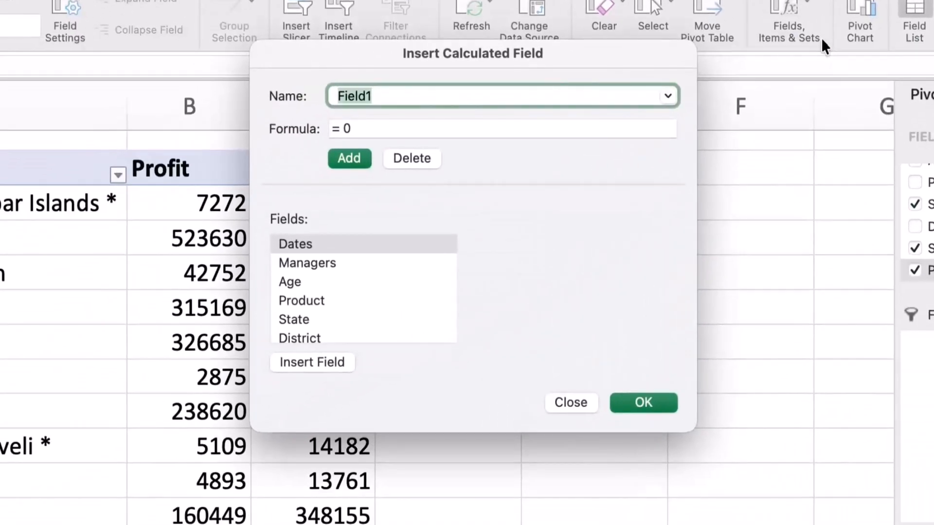
{"action": "key", "text": "BackSpace"}
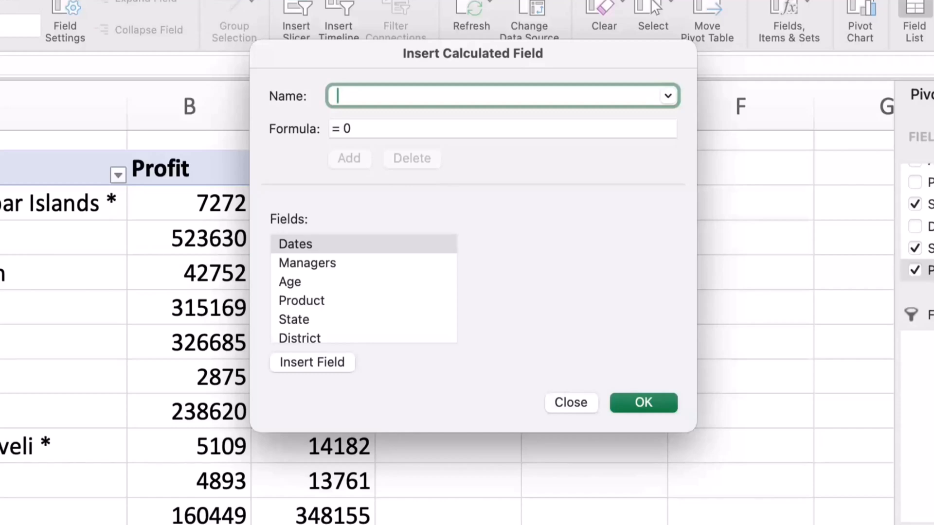
{"action": "type", "text": "% of Profit on Sales"}
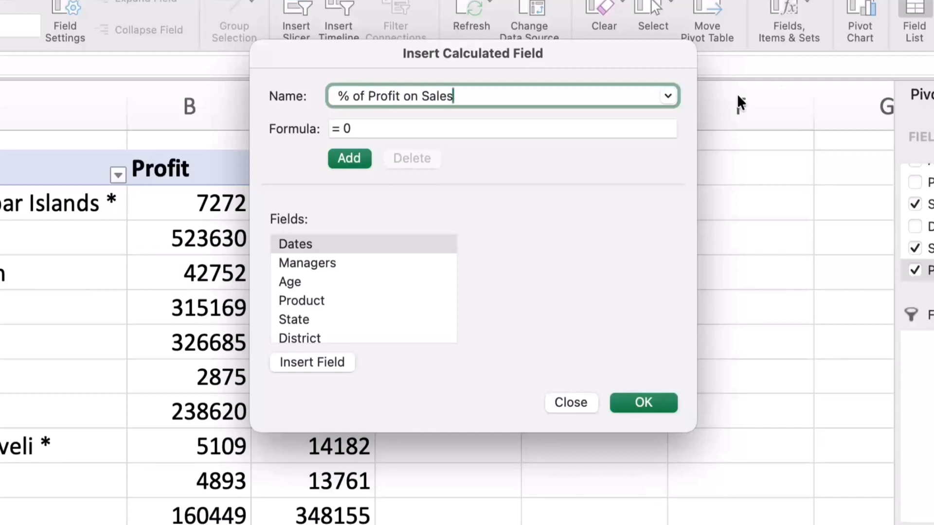
Step: Set the calculated field's formula to Profit divided by Sales and add the field to the pivot table
{"action": "left_click", "coordinate": [480, 127]}
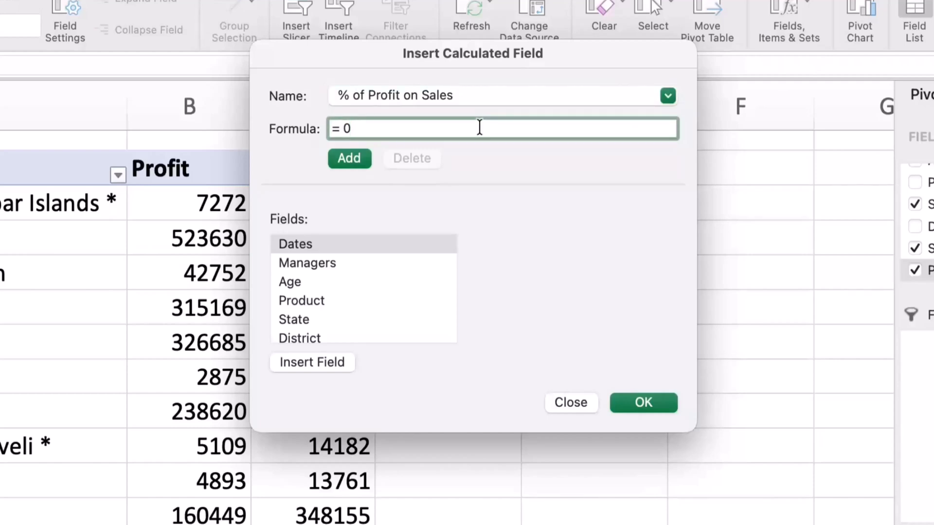
{"action": "key", "text": "BackSpace"}
{"action": "scroll", "coordinate": [362, 304], "scroll_direction": "down", "scroll_amount": 3}
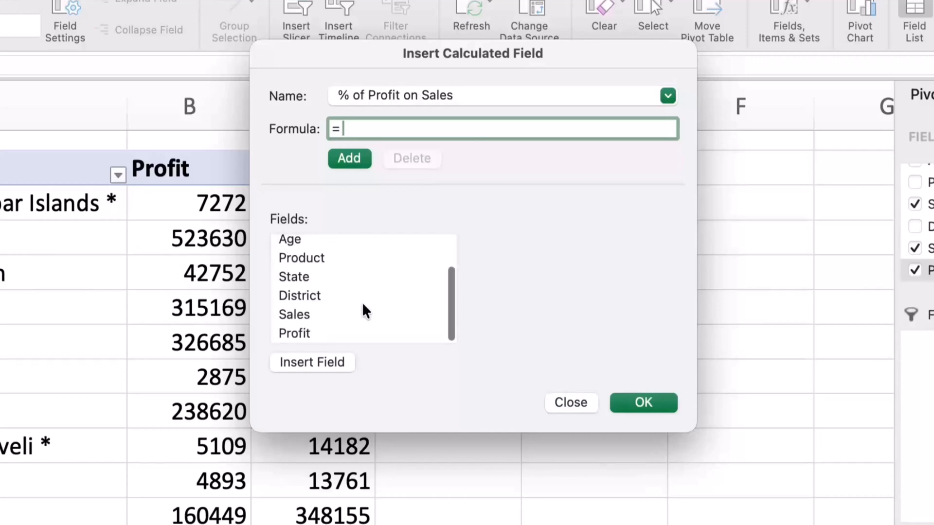
{"action": "double_click", "coordinate": [302, 333]}
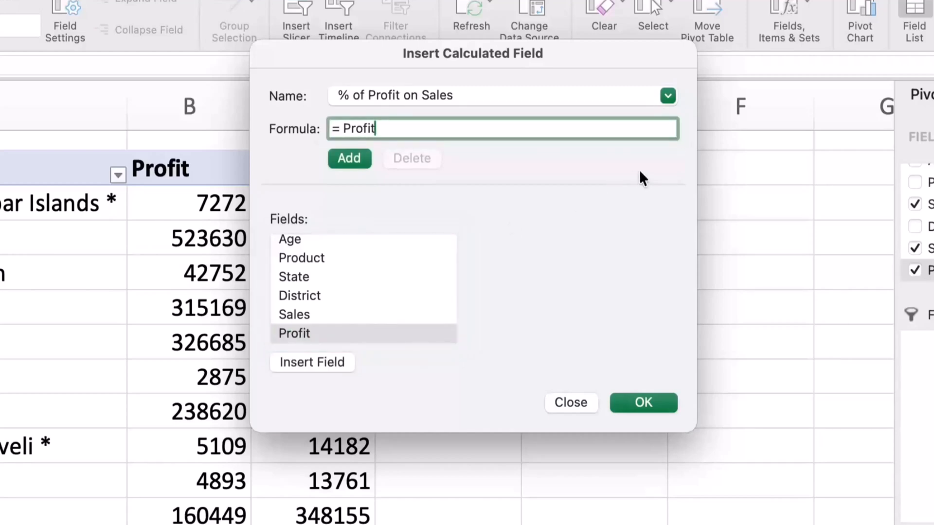
{"action": "type", "text": "/"}
{"action": "double_click", "coordinate": [306, 314]}
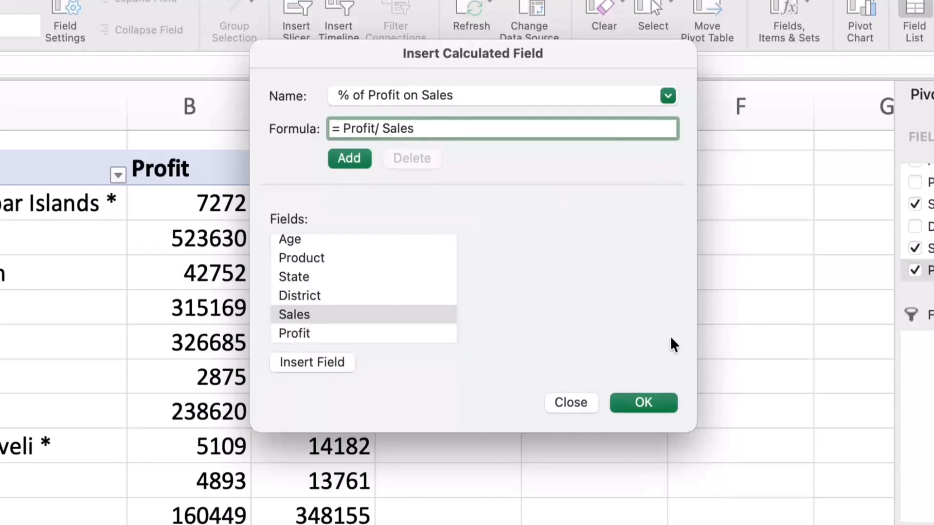
{"action": "left_click", "coordinate": [635, 398]}
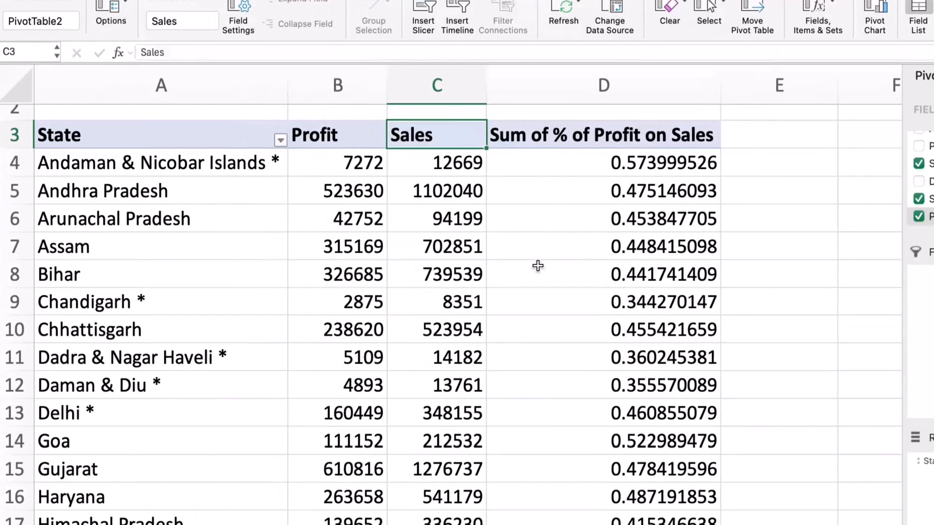
Step: Change the calculated value field's name to "% of Profit on Sales " with a trailing space, removing the "Sum of" prefix
{"action": "double_click", "coordinate": [560, 135]}
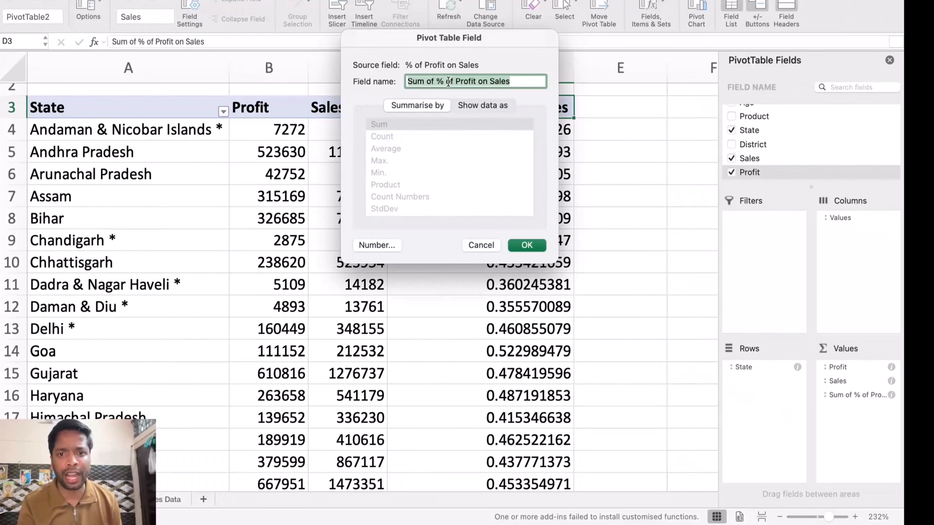
{"action": "left_click", "coordinate": [448, 82]}
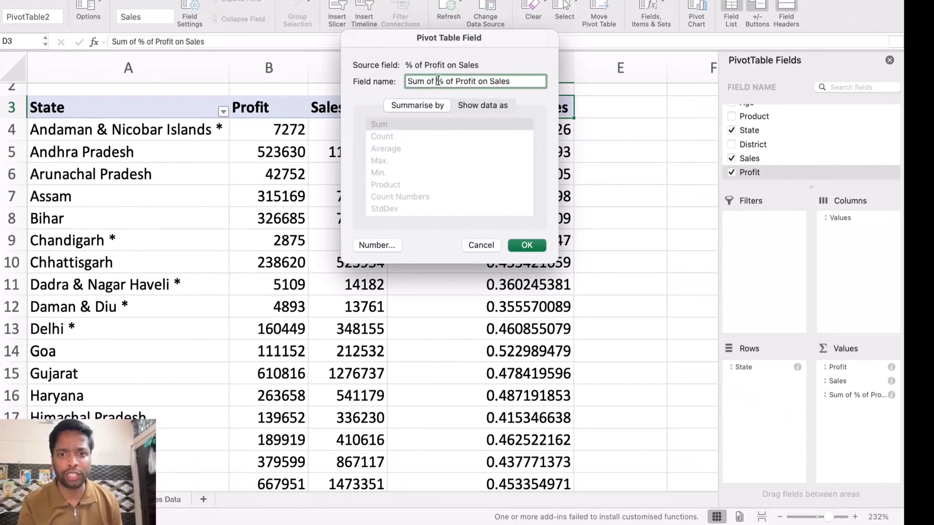
{"action": "key", "text": "BackSpace"}
{"action": "key", "text": "BackSpace"}
{"action": "key", "text": "BackSpace"}
{"action": "key", "text": "BackSpace"}
{"action": "key", "text": "BackSpace"}
{"action": "key", "text": "BackSpace"}
{"action": "key", "text": "BackSpace"}
{"action": "left_click", "coordinate": [501, 81]}
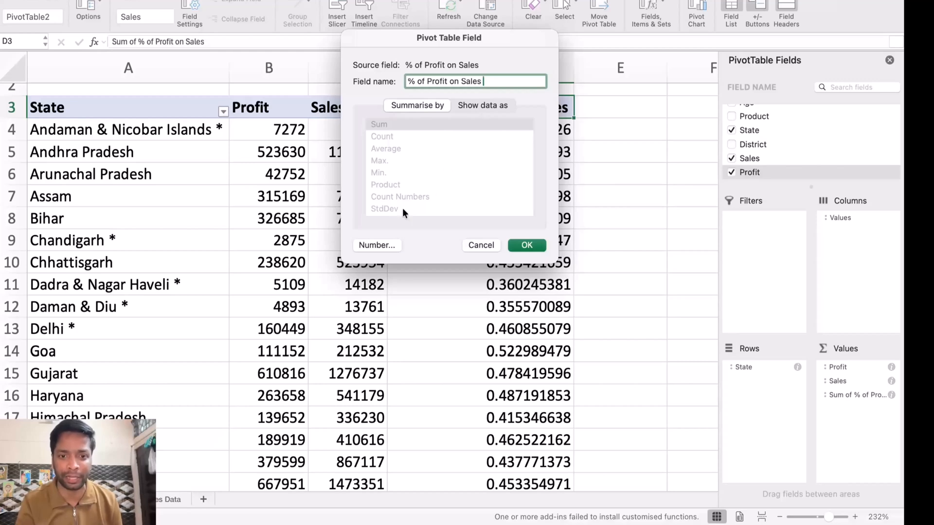
Step: Format the calculated value field's numbers as Percentage with 2 decimal places and apply the field settings
{"action": "left_click", "coordinate": [386, 241]}
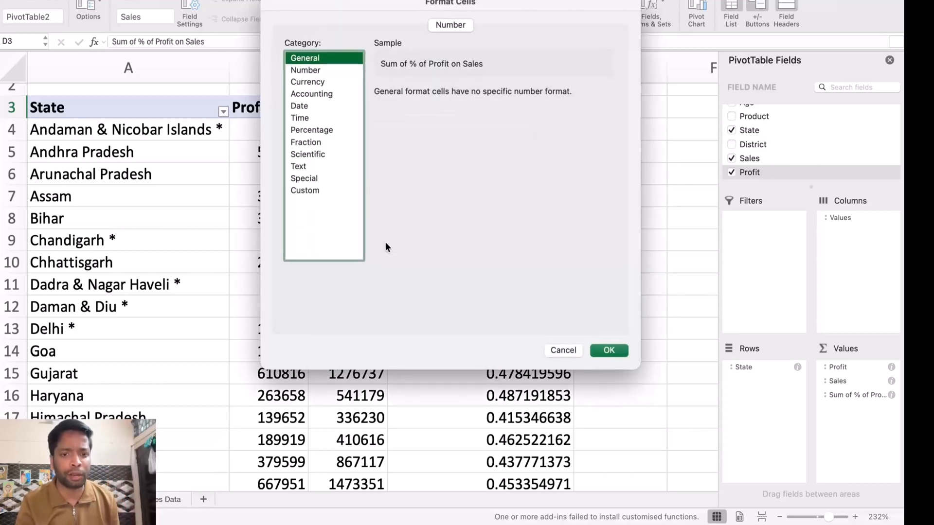
{"action": "left_click", "coordinate": [308, 130]}
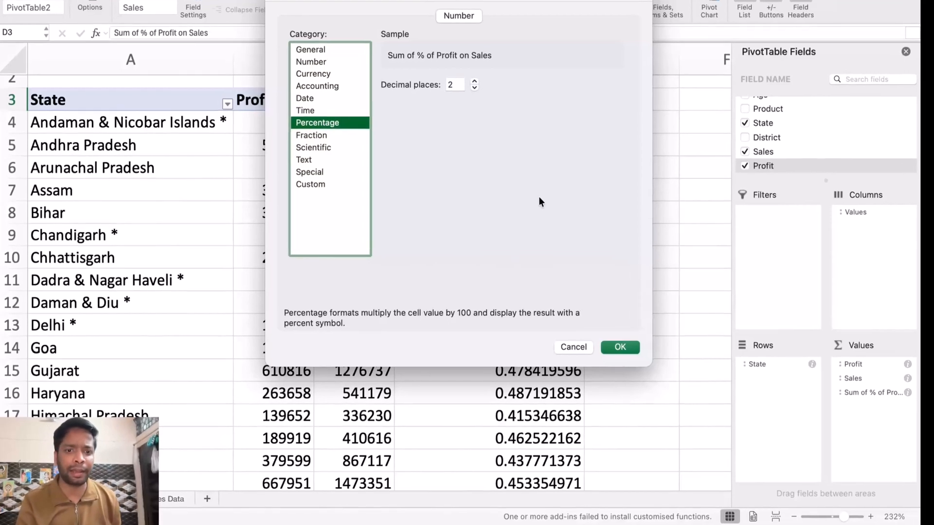
{"action": "left_click", "coordinate": [631, 344]}
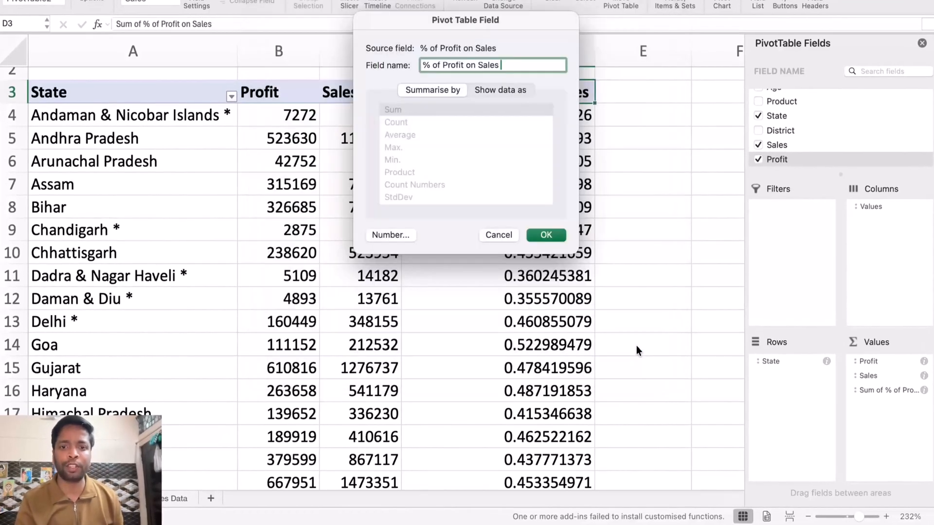
{"action": "left_click", "coordinate": [546, 235]}
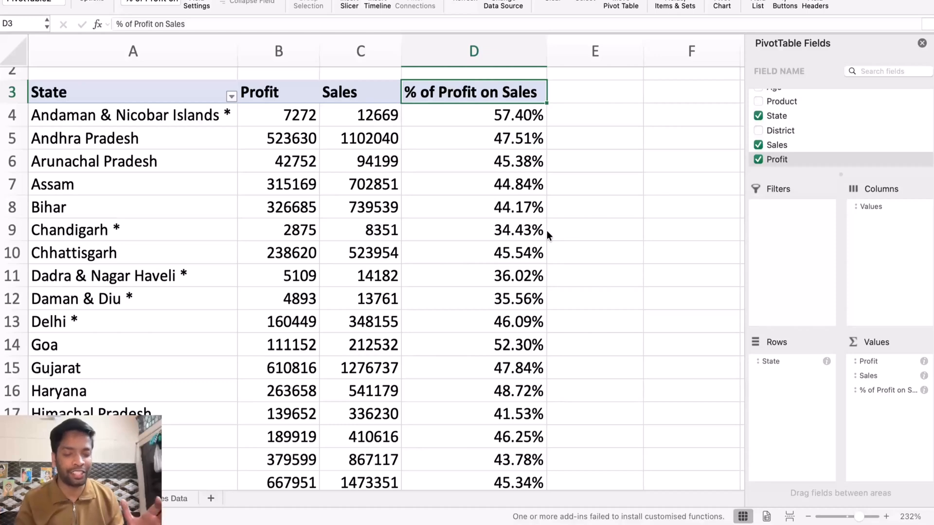
Step: In the transactional sales data sheet, set the Sales value of the first record (Tamil Nadu, Ramanathapuram) to 100000
{"action": "left_click", "coordinate": [173, 496]}
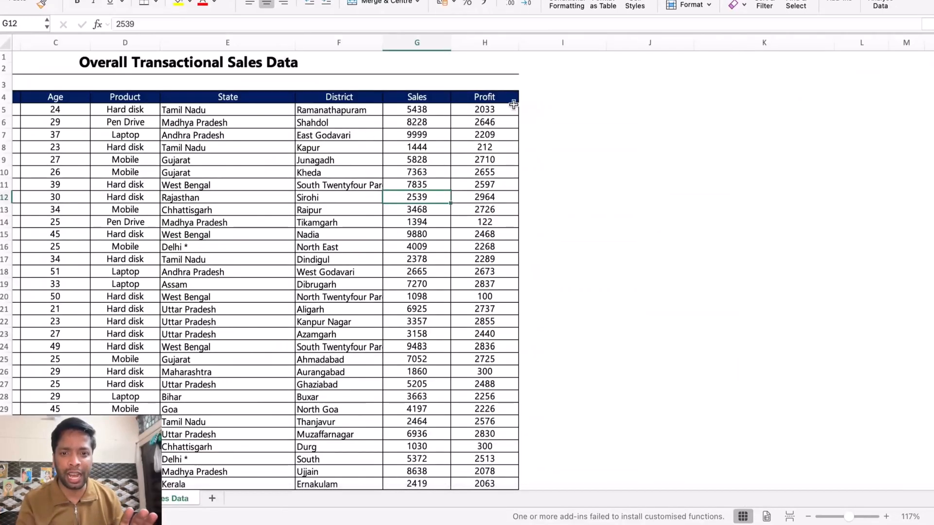
{"action": "left_click", "coordinate": [421, 112]}
{"action": "type", "text": "100"}
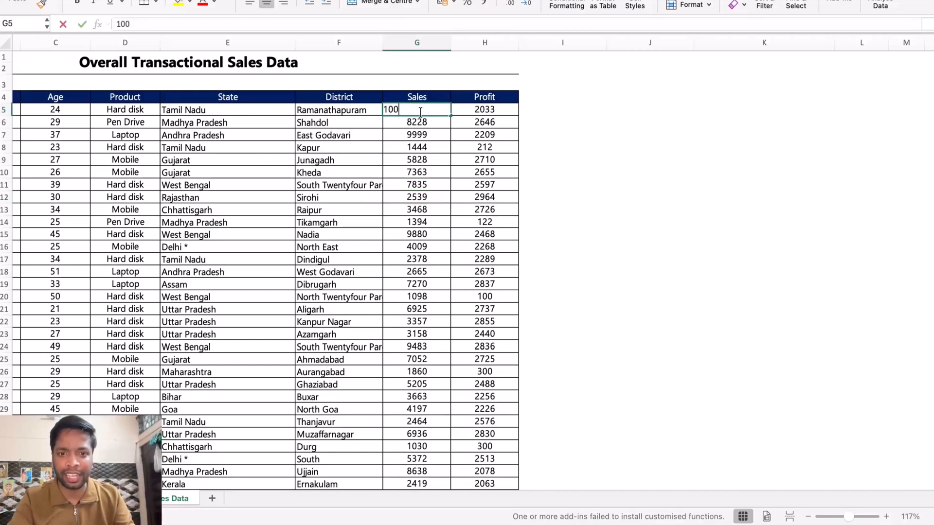
{"action": "type", "text": "000"}
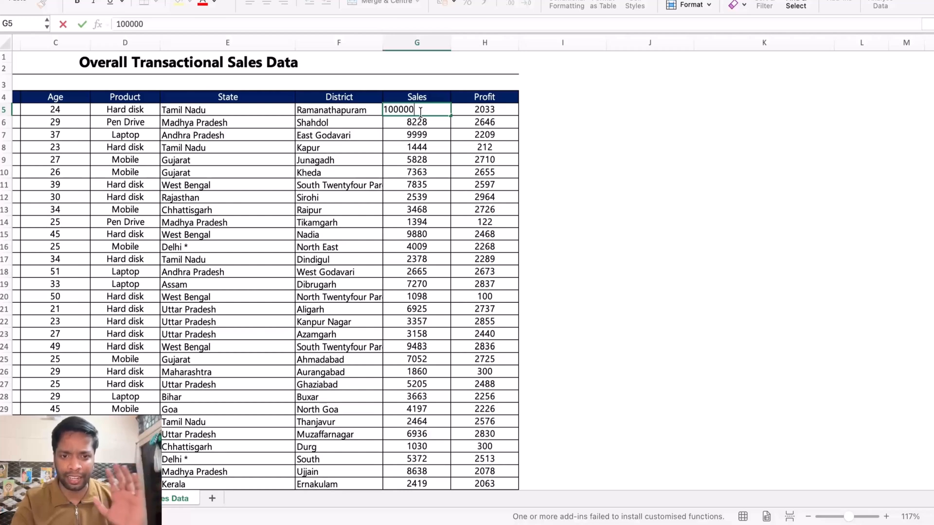
{"action": "key", "text": "Return"}
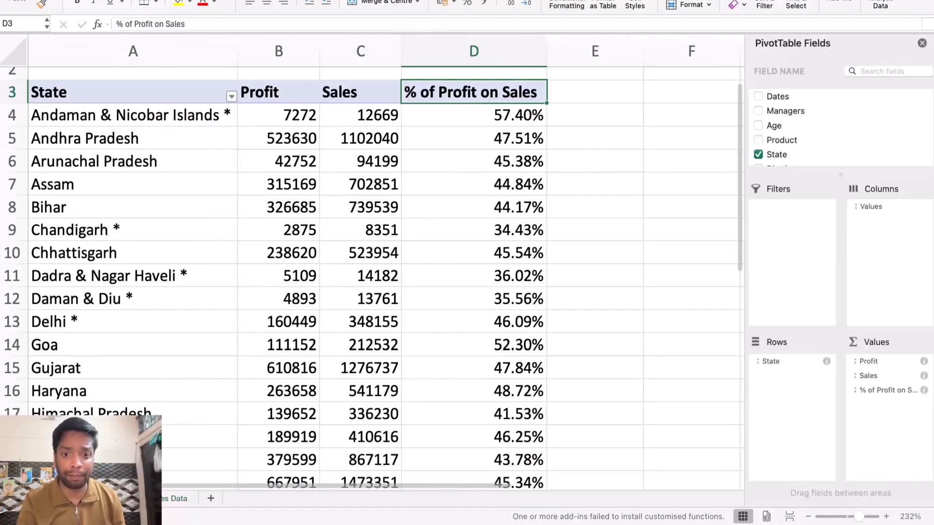
Step: Return to the state-wise pivot table, select Bihar's Sales value and bring up the pivot table analysis commands
{"action": "left_click", "coordinate": [332, 263]}
{"action": "left_click", "coordinate": [350, 207]}
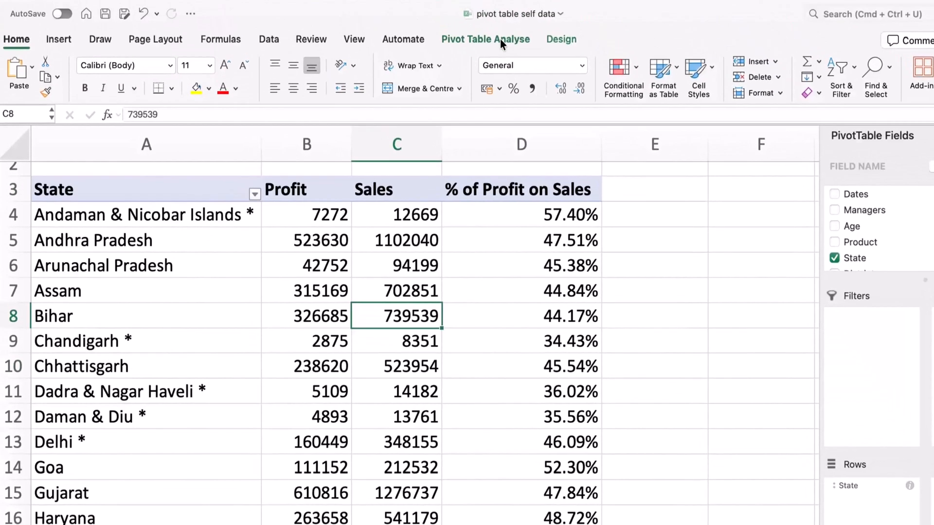
{"action": "left_click", "coordinate": [500, 39]}
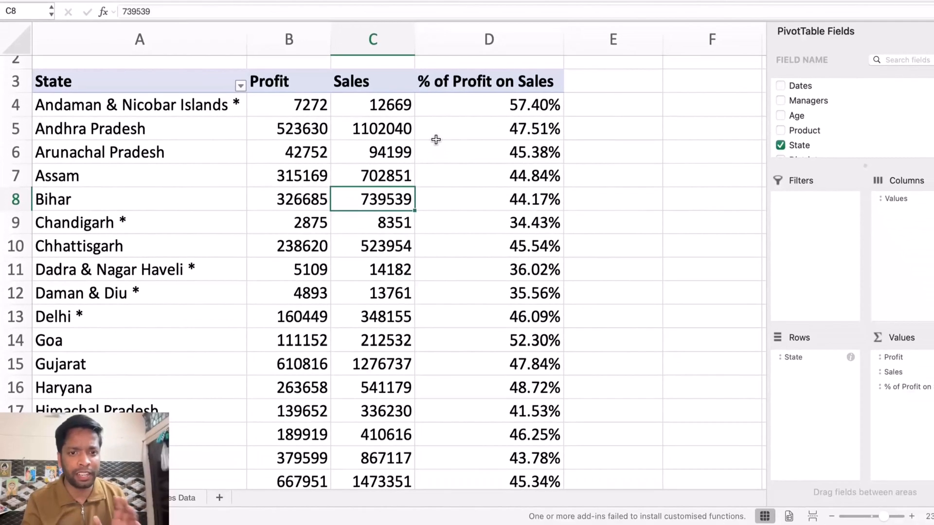
Step: Examine the state-wise sales and profit percentages in the pivot table, especially Tamil Nadu, and return to the source sales data
{"action": "scroll", "coordinate": [436, 140], "scroll_direction": "down", "scroll_amount": 5}
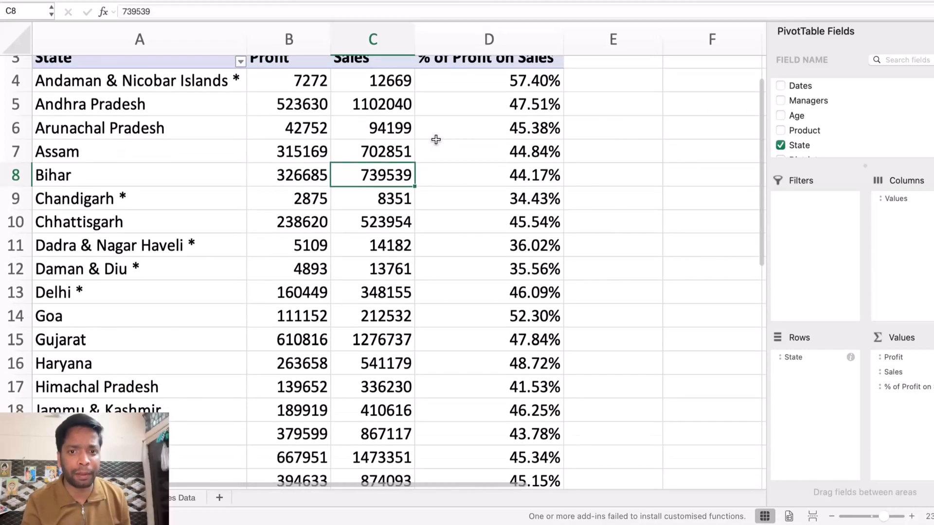
{"action": "scroll", "coordinate": [436, 140], "scroll_direction": "down", "scroll_amount": 5}
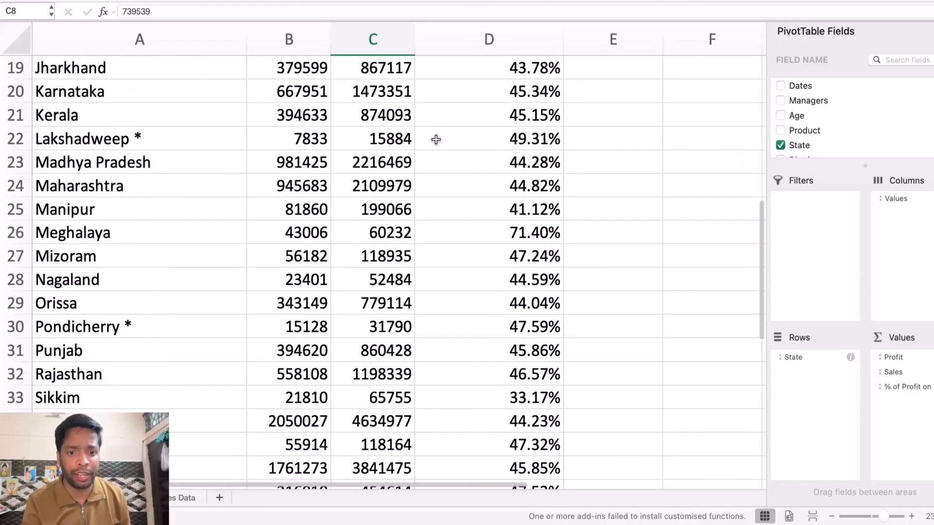
{"action": "scroll", "coordinate": [436, 139], "scroll_direction": "up", "scroll_amount": 1}
{"action": "scroll", "coordinate": [436, 139], "scroll_direction": "down", "scroll_amount": 5}
{"action": "scroll", "coordinate": [436, 139], "scroll_direction": "up", "scroll_amount": 4}
{"action": "scroll", "coordinate": [436, 139], "scroll_direction": "up", "scroll_amount": 1}
{"action": "scroll", "coordinate": [436, 140], "scroll_direction": "down", "scroll_amount": 3}
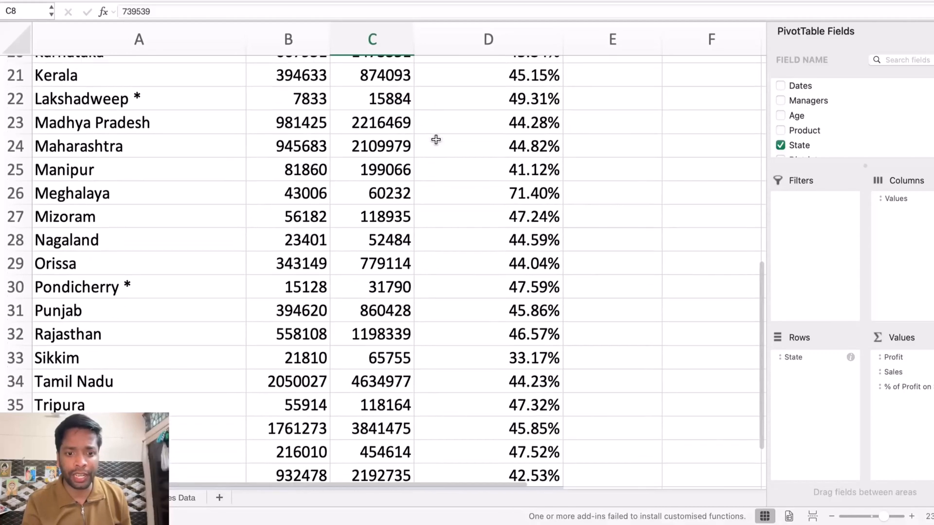
{"action": "scroll", "coordinate": [436, 139], "scroll_direction": "up", "scroll_amount": 5}
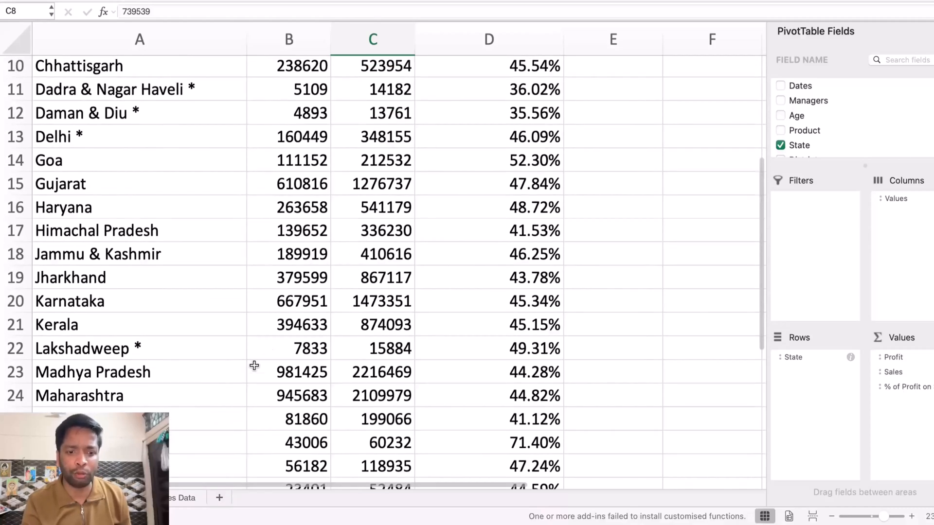
{"action": "left_click", "coordinate": [187, 497]}
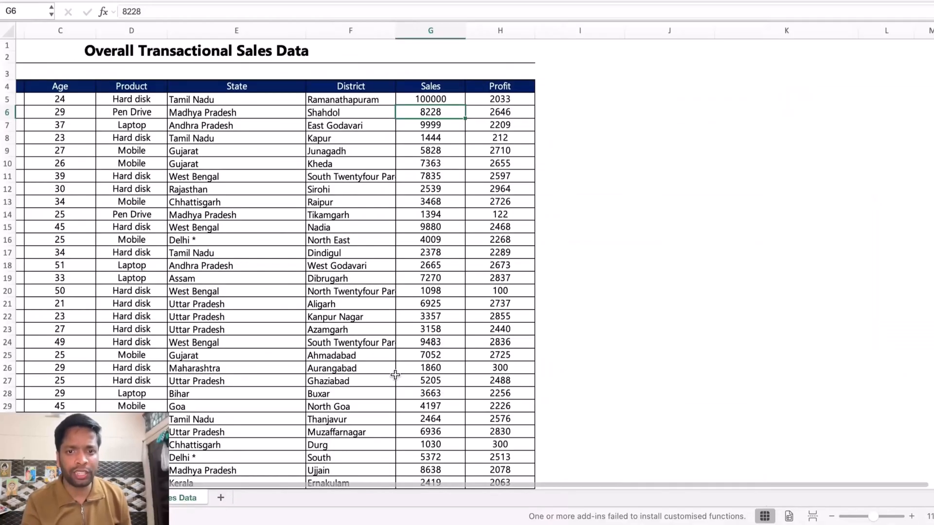